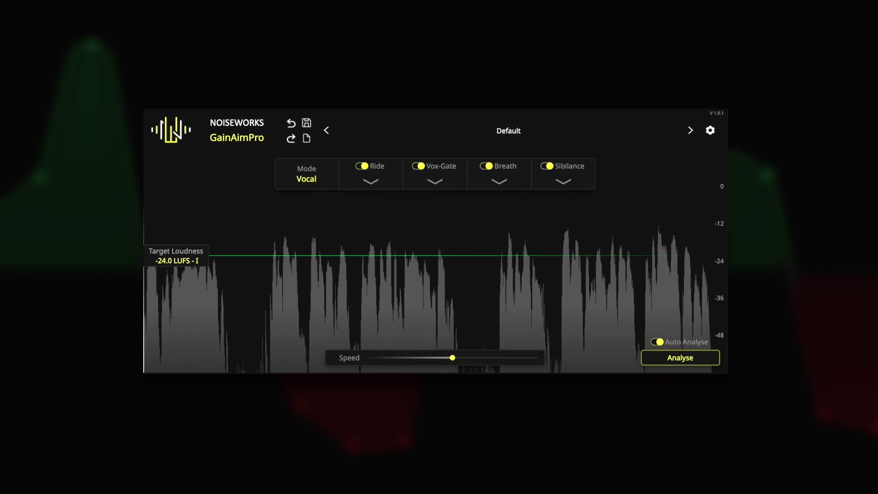
Step: Set the riding Speed to 628 mS and look through the Ride and Vox-Gate settings
left_click_drag(452, 358, 419, 363)
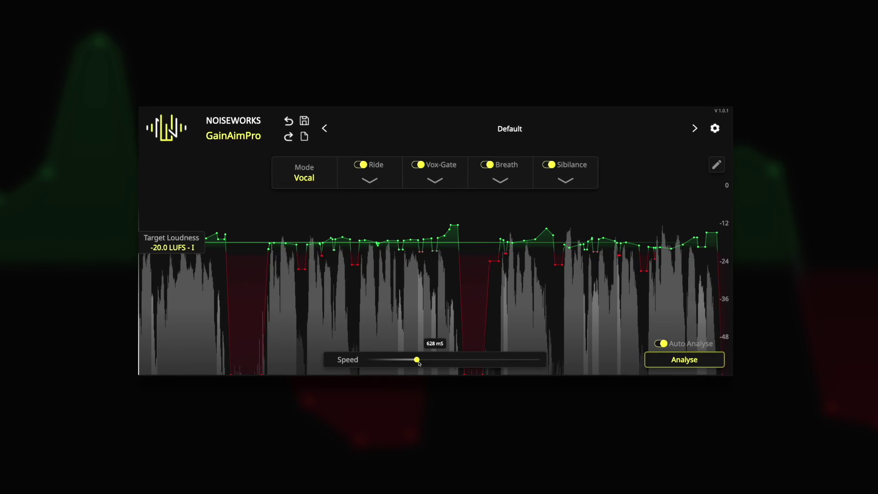
left_click(370, 180)
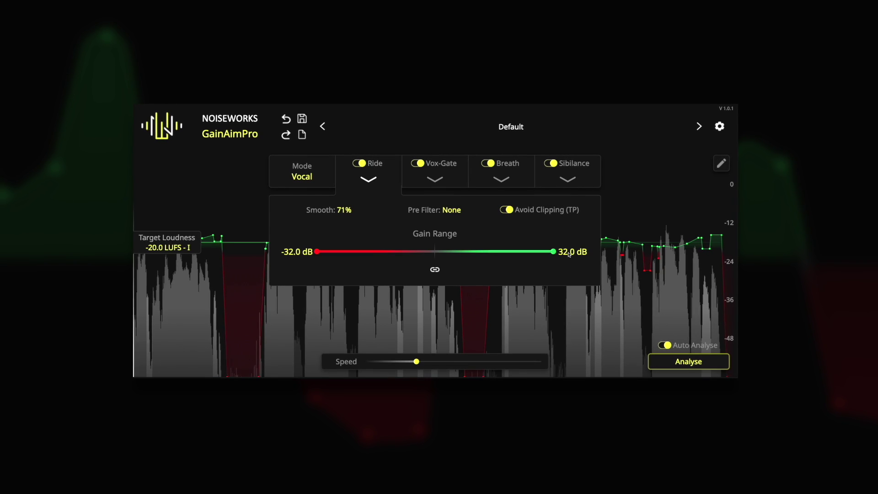
left_click(369, 179)
left_click(435, 179)
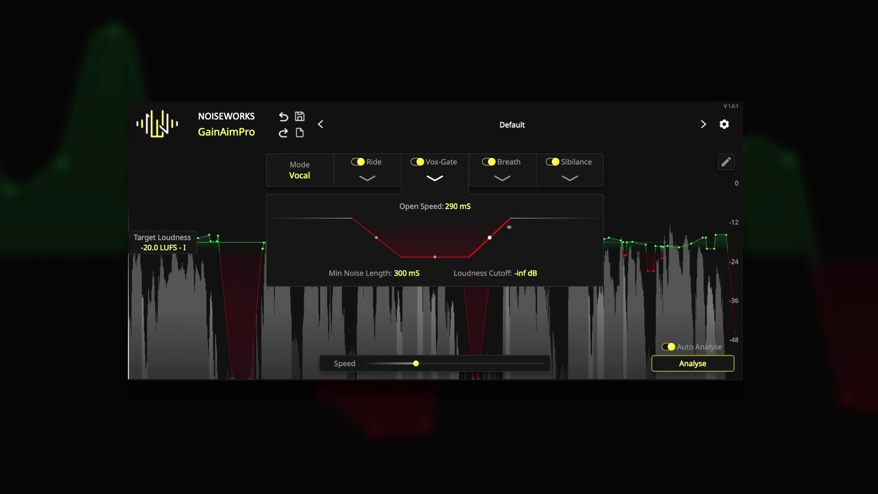
left_click(442, 179)
Step: Show the Breath settings and raise Breath Range to 14.5 dB
left_click(504, 177)
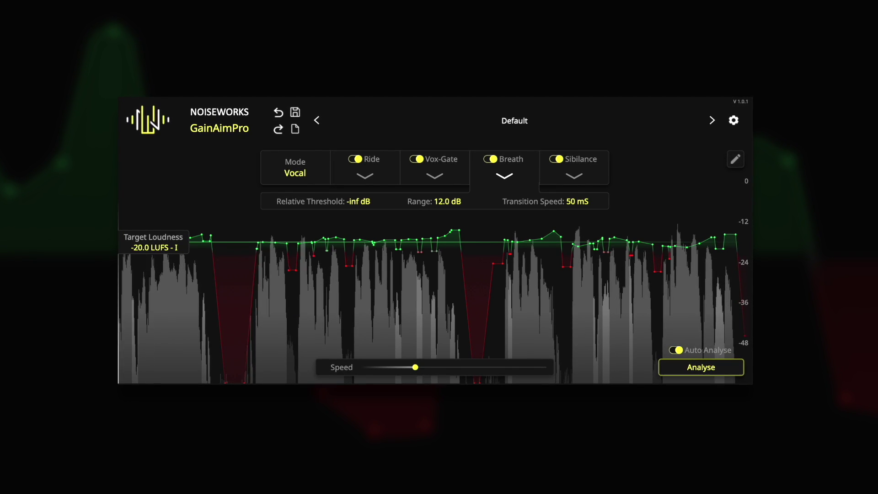
left_click(498, 179)
left_click(497, 180)
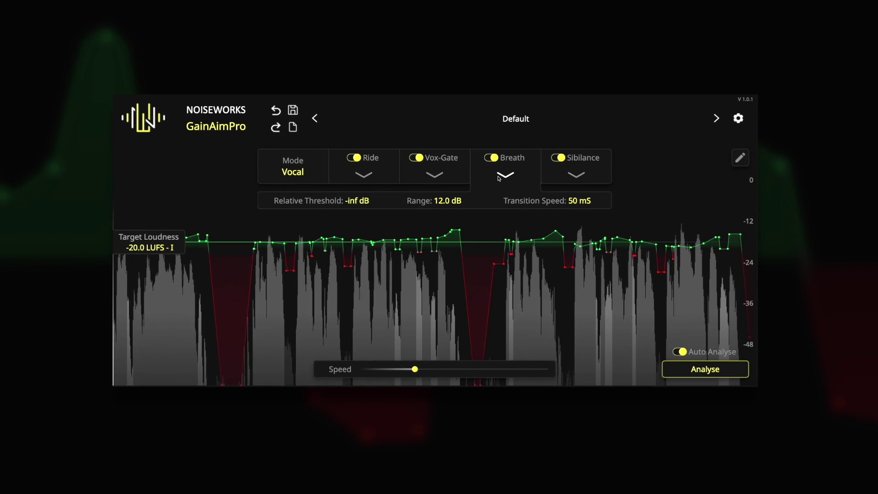
left_click_drag(274, 347, 274, 320)
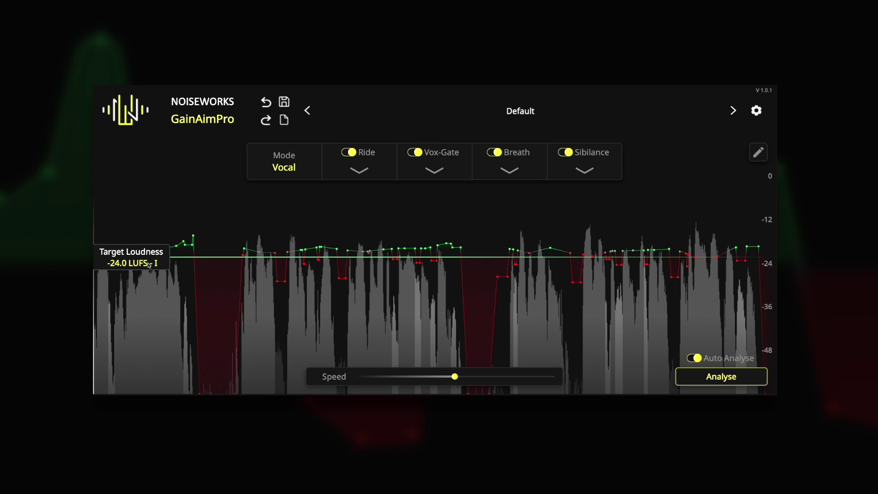
Step: Raise Target Loudness to -20.0 LUFS and shorten the riding Speed from 1.0 S to 628 mS
left_click_drag(149, 267, 147, 244)
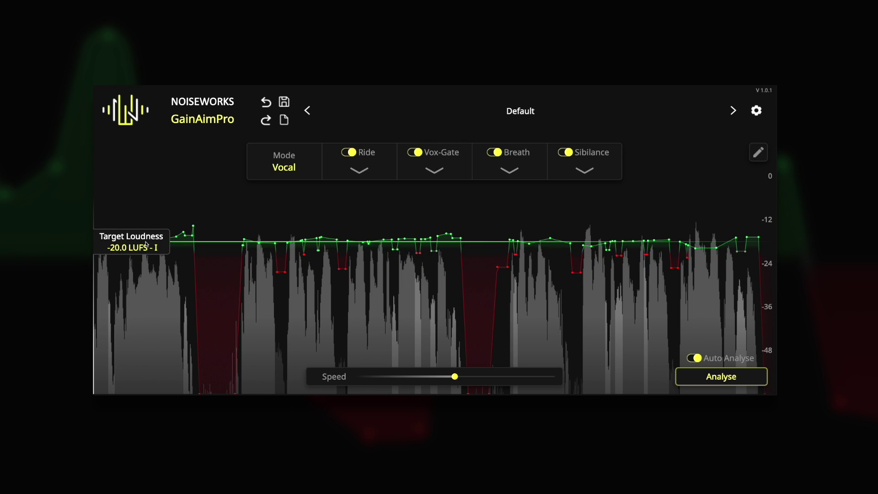
mouse_move(456, 378)
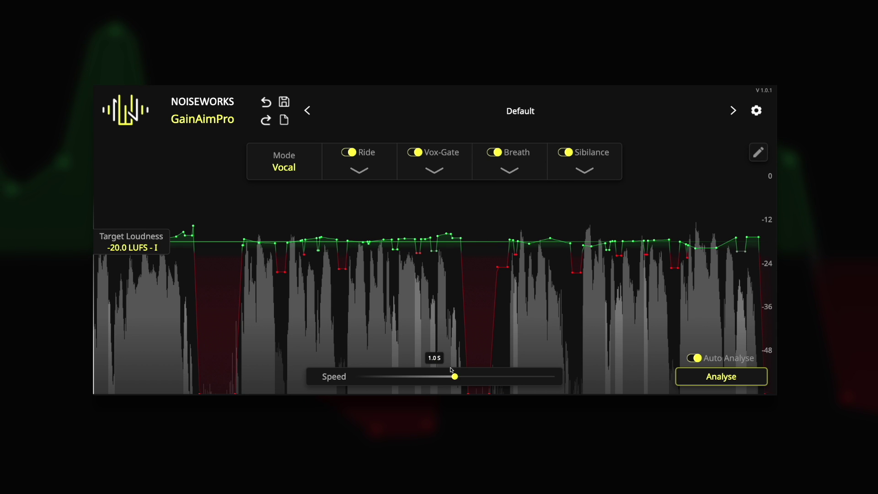
mouse_move(455, 378)
left_mouse_down()
mouse_move(376, 377)
mouse_move(492, 378)
mouse_move(417, 380)
left_mouse_up()
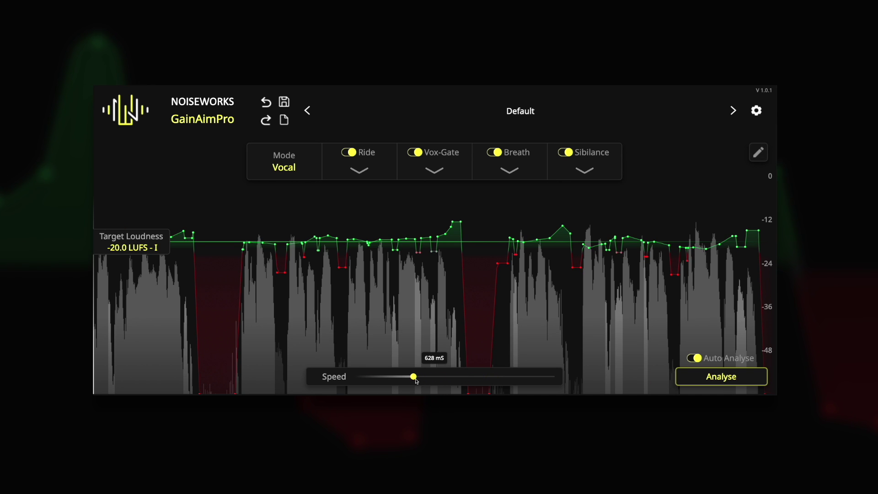
Step: Raise Ride smoothing to 71%, keep pre-filter weighting at None and true-peak avoidance on
left_click(359, 170)
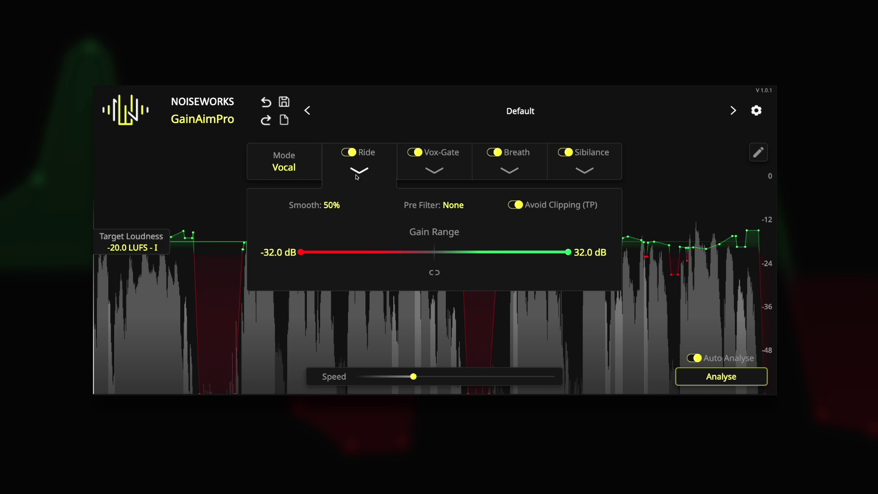
left_click_drag(328, 207, 327, 200)
left_click(450, 206)
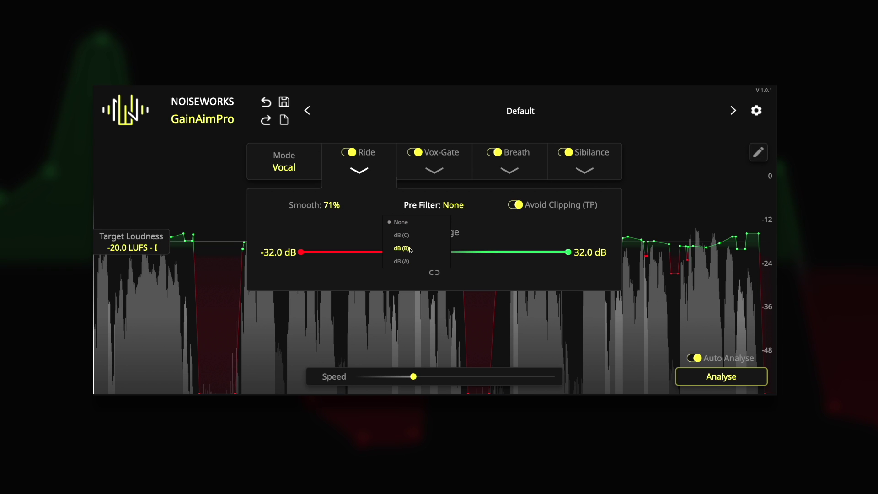
left_click(458, 207)
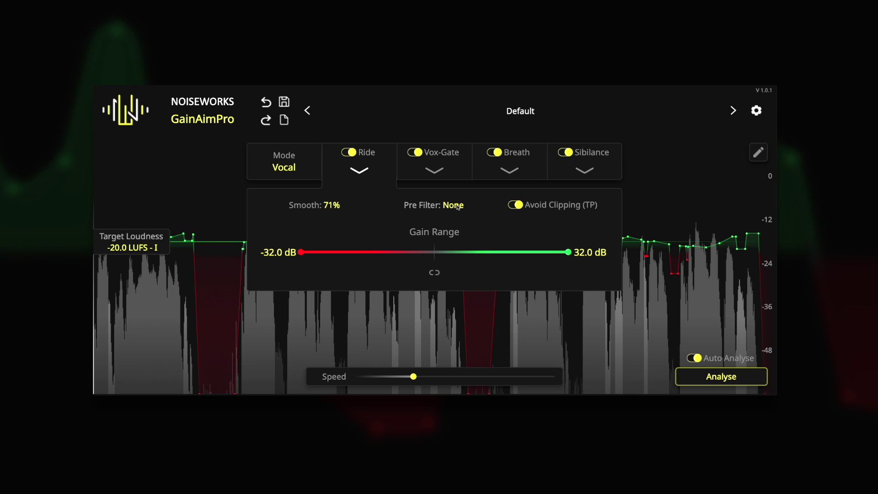
left_click(516, 205)
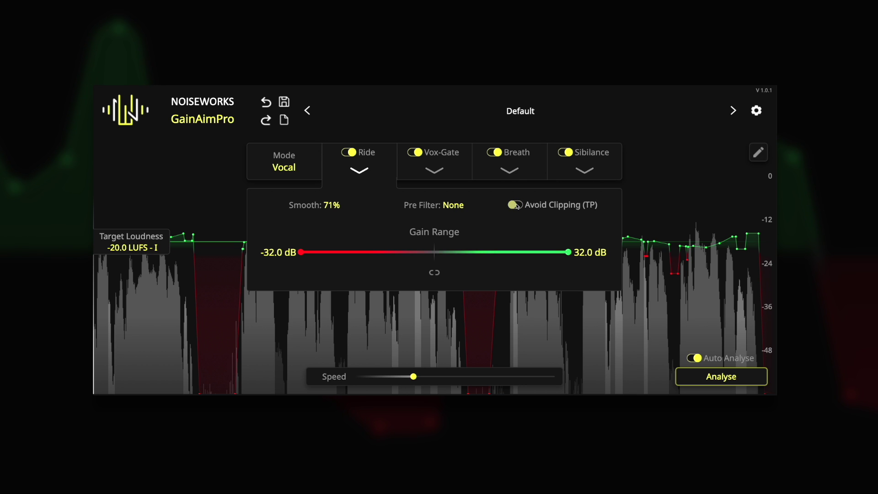
left_click(517, 205)
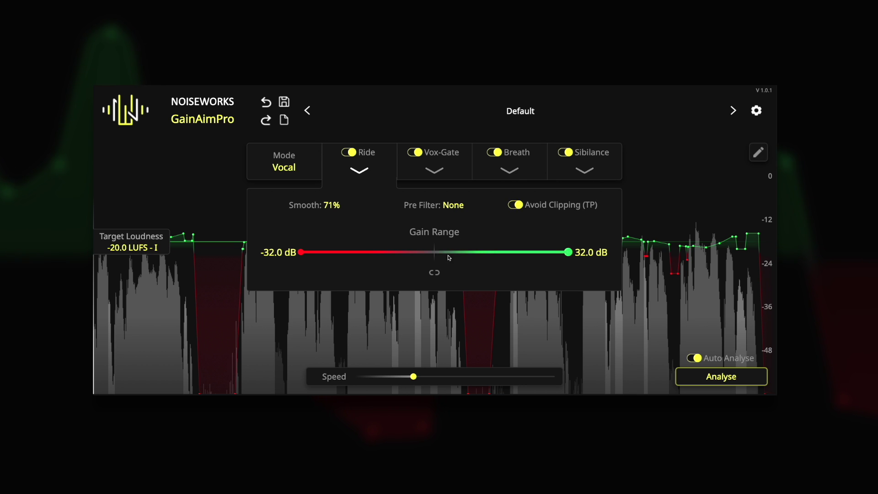
Step: Link the Ride gain range's lower and upper limits and narrow the range
left_click(434, 273)
mouse_move(567, 253)
left_mouse_down()
mouse_move(466, 255)
mouse_move(585, 255)
left_mouse_up()
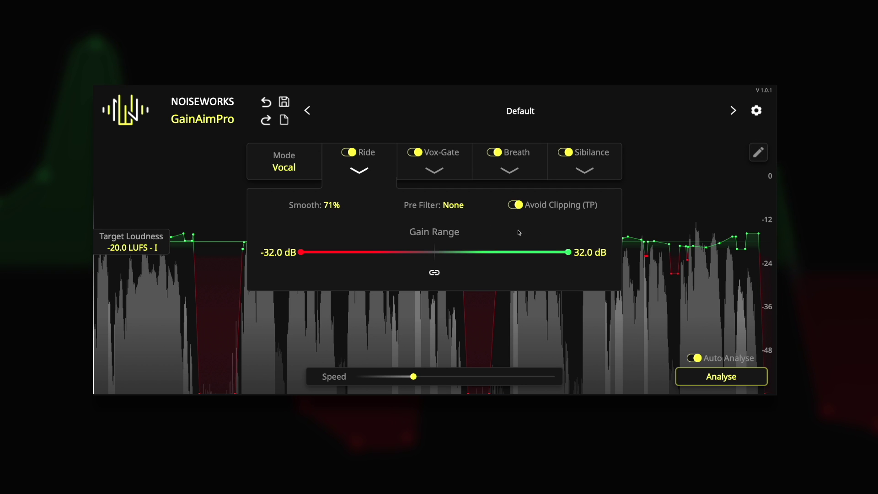
left_click(367, 171)
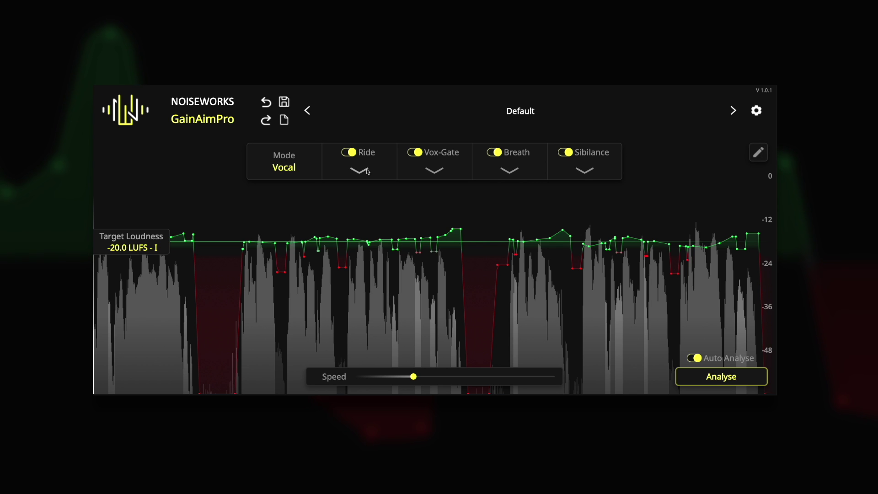
Step: Toggle Vox-Gate off and back on and show its gate curve settings
left_click(414, 153)
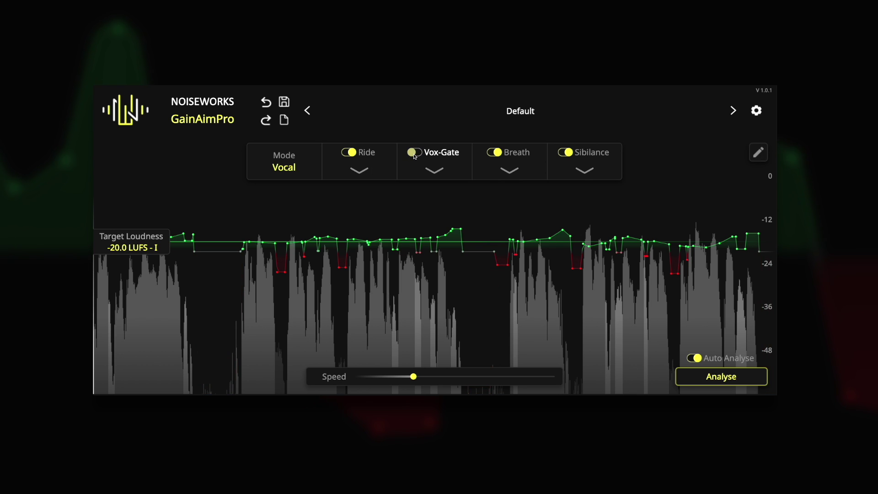
left_click(414, 154)
left_click(430, 170)
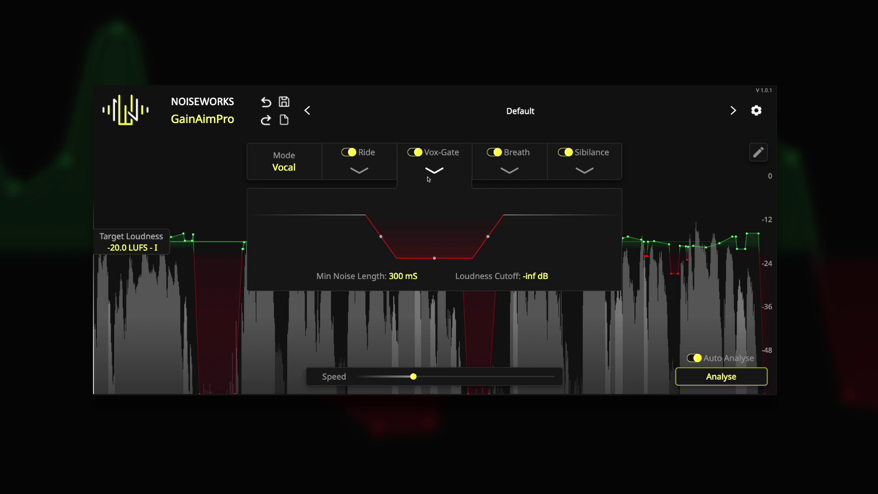
Step: Slow the gate's Close and Open Speed (Open 290 mS), leaving Reduction at -inf dB
mouse_move(379, 218)
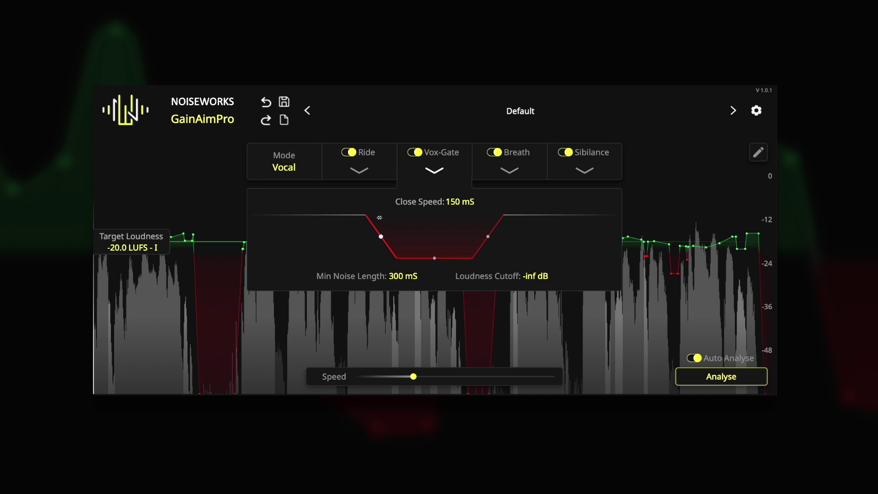
left_click_drag(379, 217, 356, 218)
left_click_drag(500, 224, 518, 223)
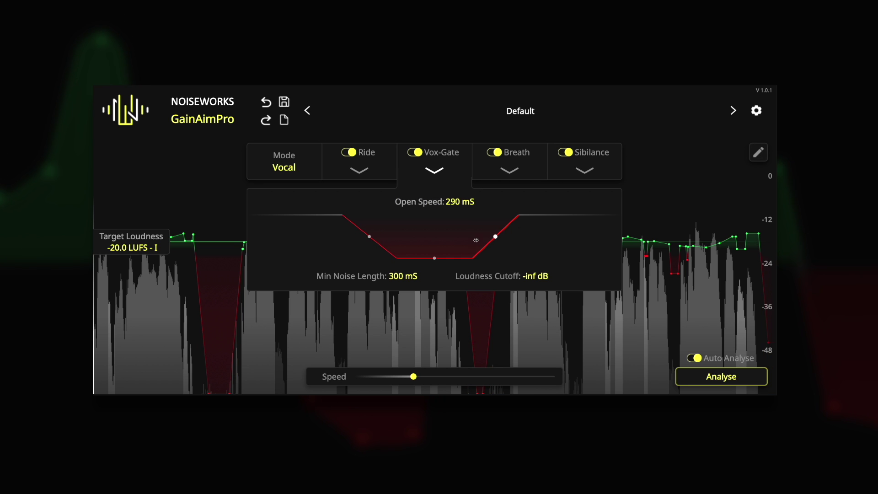
mouse_move(459, 257)
left_mouse_down()
mouse_move(460, 237)
mouse_move(472, 233)
mouse_move(470, 259)
left_mouse_up()
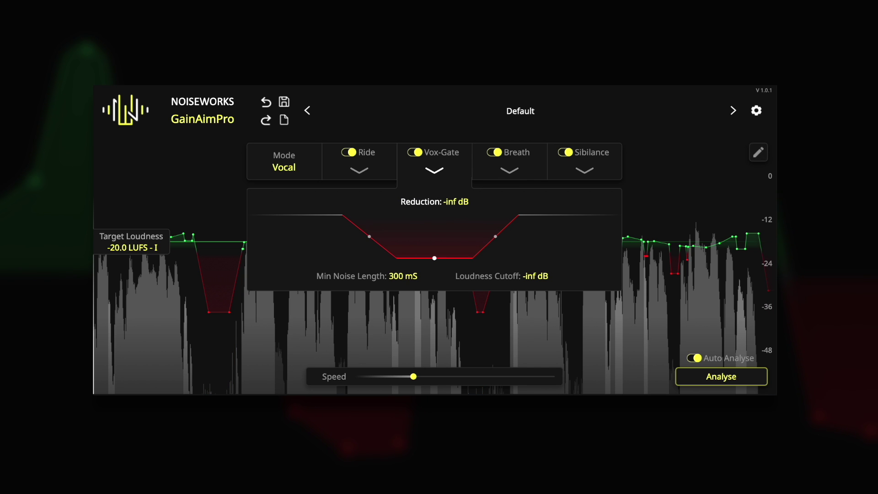
Step: Switch from Vox-Gate to Breath settings and set Range to 14.5 dB, keeping Transition Speed at 50 mS
left_click(441, 172)
left_click(508, 173)
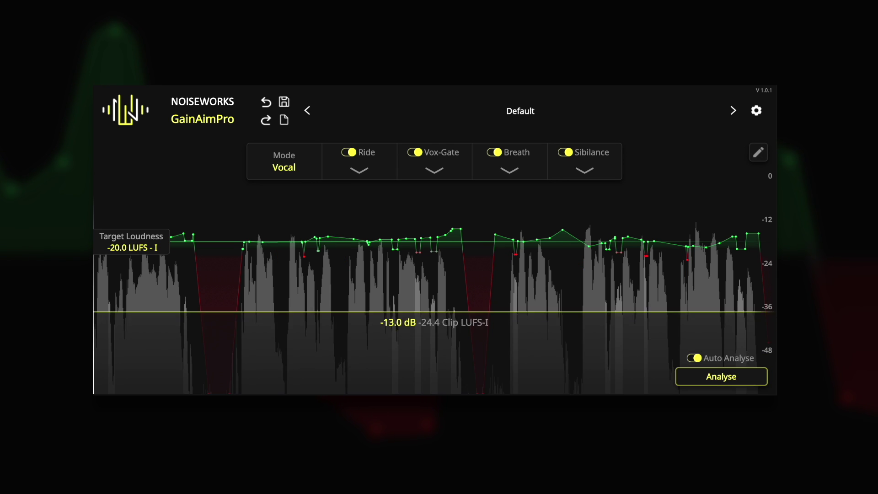
scroll(434, 197, "up", 5)
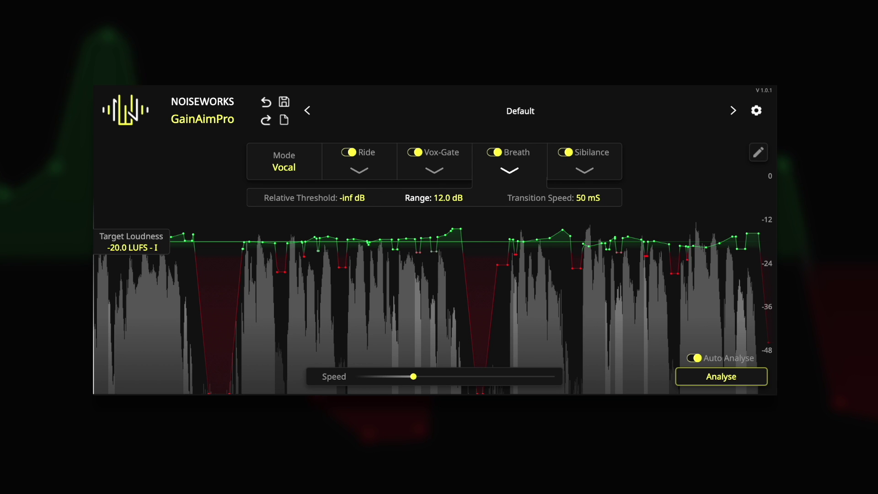
scroll(434, 197, "up", 6)
scroll(434, 198, "down", 3)
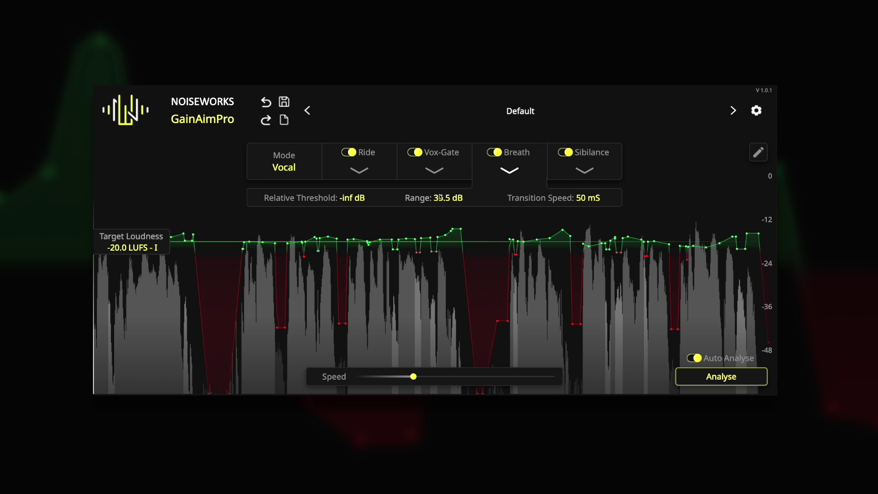
scroll(434, 198, "down", 6)
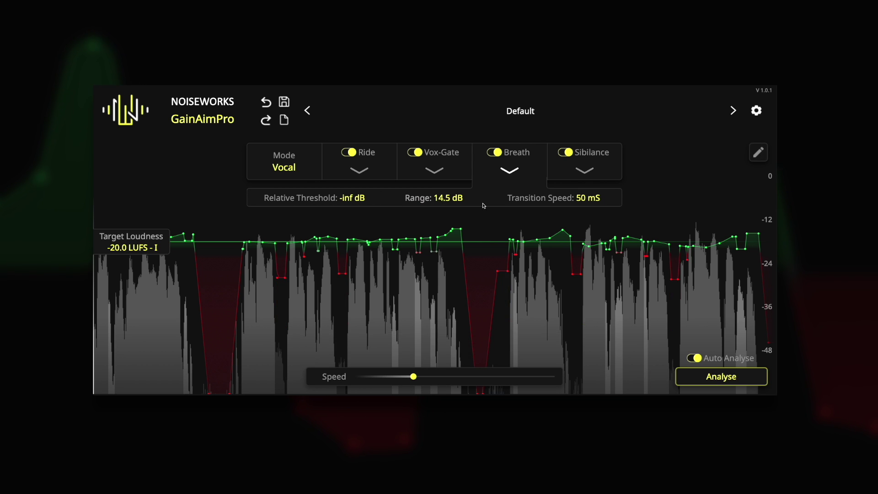
scroll(566, 202, "up", 10)
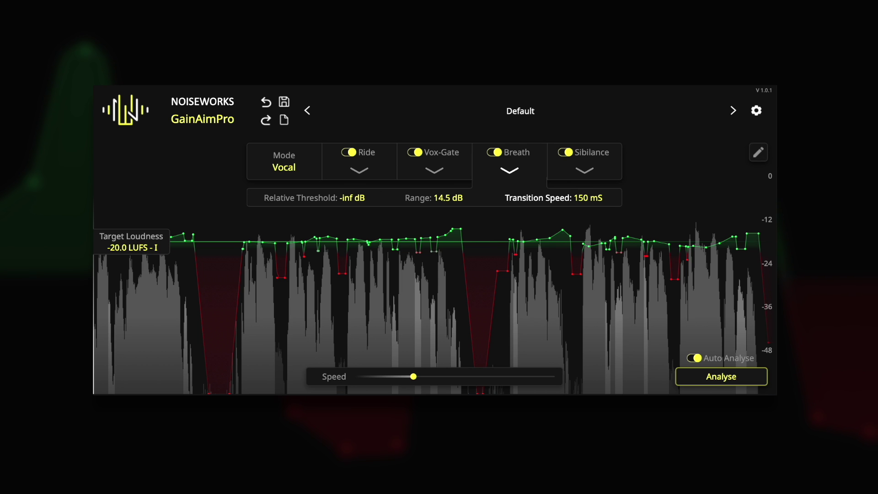
scroll(582, 192, "down", 10)
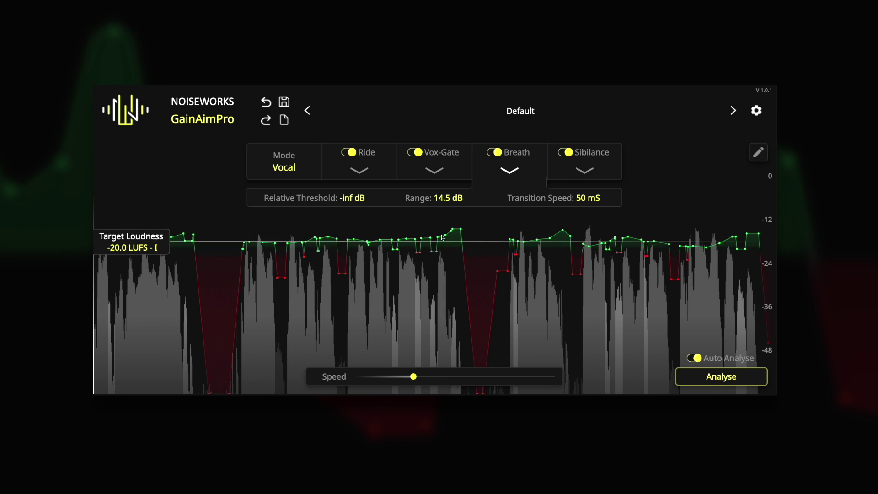
Step: Switch from Breath to Sibilance settings, set Relative Threshold to -22.5 dB and Range to 8.0 dB
left_click(501, 173)
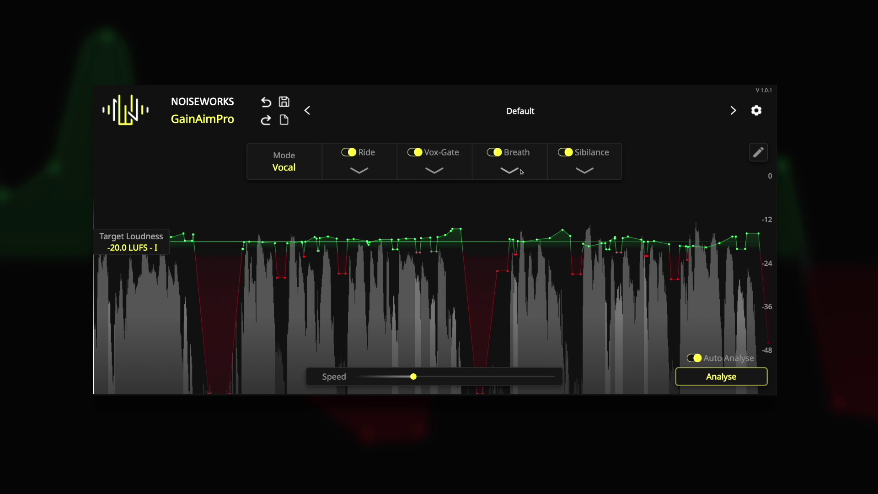
left_click(581, 171)
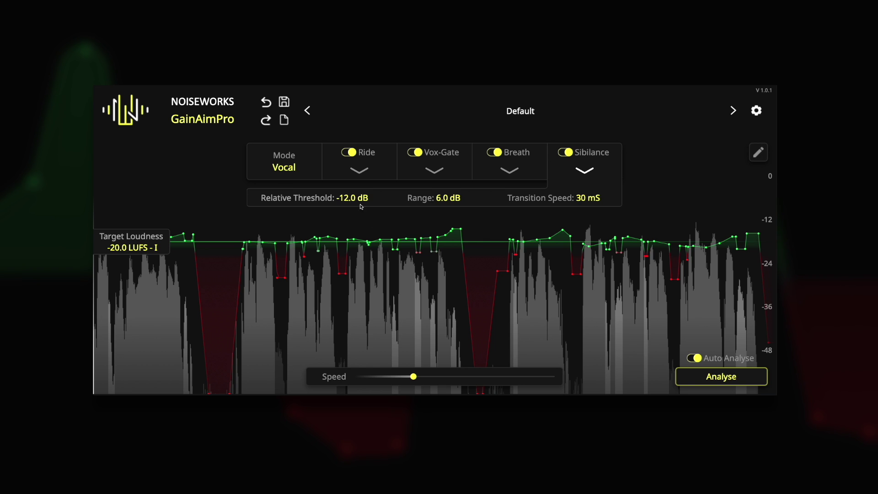
mouse_move(361, 204)
left_mouse_down()
mouse_move(358, 192)
mouse_move(357, 207)
left_mouse_up()
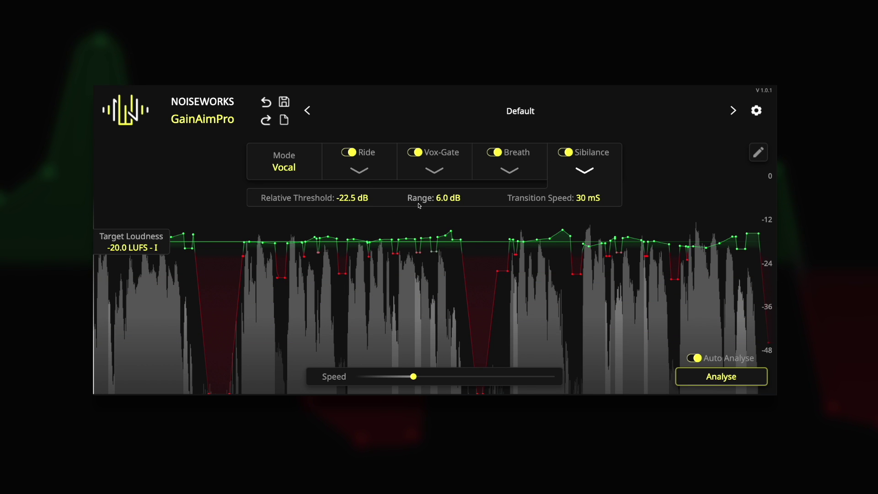
mouse_move(440, 201)
left_mouse_down()
mouse_move(443, 183)
mouse_move(442, 207)
left_mouse_up()
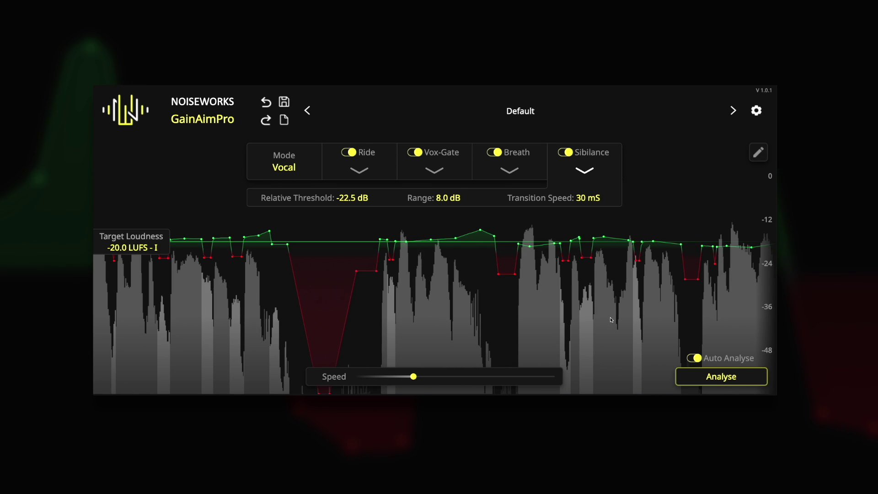
Step: Collapse the Sibilance settings row to view the gain curve against the -20.0 LUFS target
left_click(584, 172)
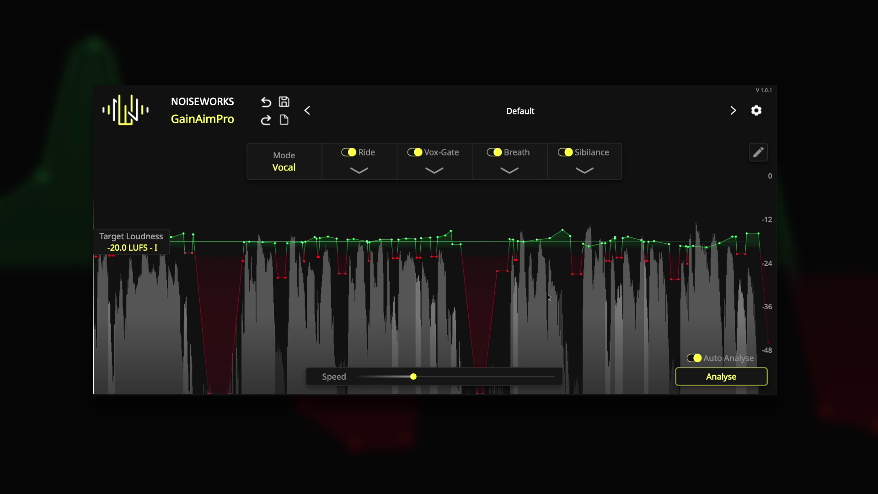